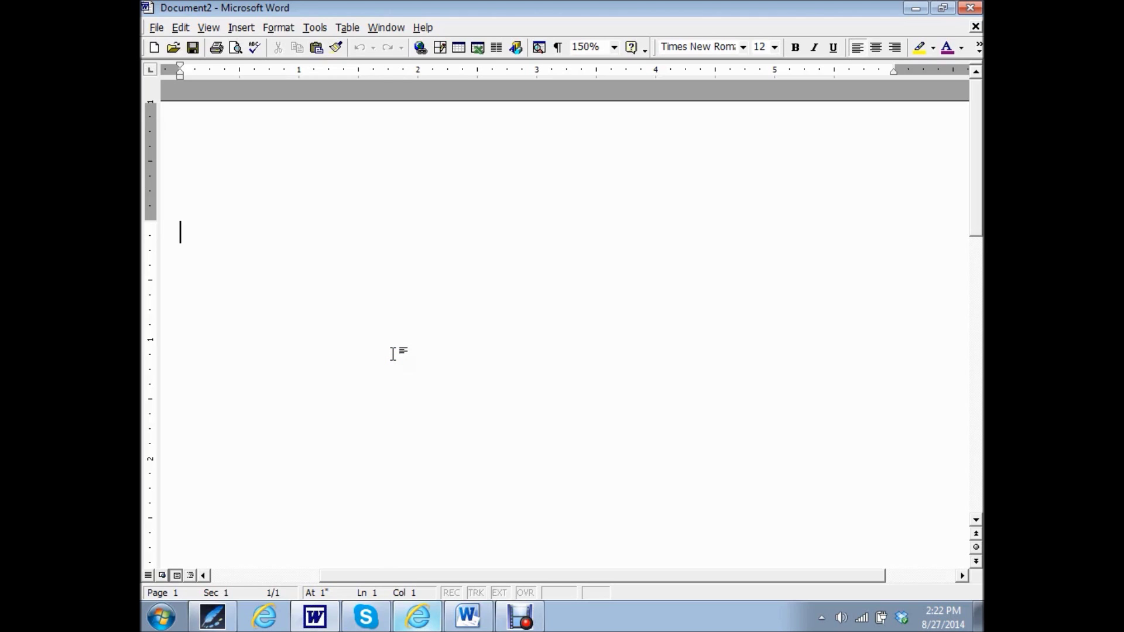
Step: Type 'Q', a tab and 'let this be a capital letter.', then add two empty lines
{"action": "type", "text": "f"}
{"action": "key", "text": "BackSpace"}
{"action": "type", "text": "Q"}
{"action": "key", "text": "Tab"}
{"action": "type", "text": "I want to"}
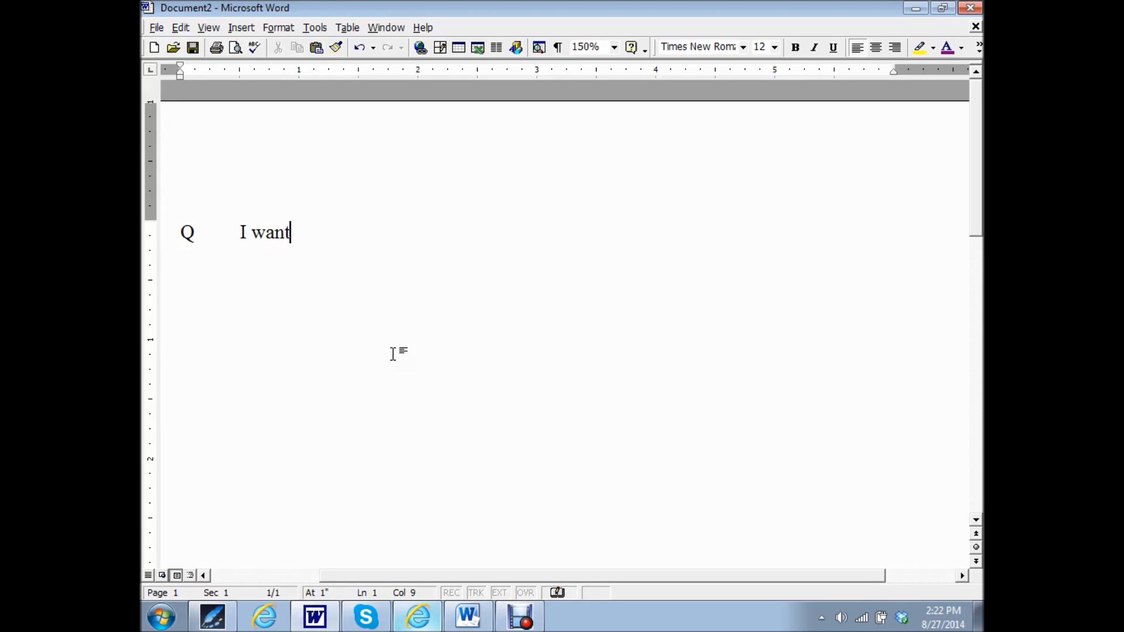
{"action": "key", "text": "BackSpace"}
{"action": "key", "text": "BackSpace"}
{"action": "key", "text": "BackSpace"}
{"action": "key", "text": "BackSpace"}
{"action": "key", "text": "BackSpace"}
{"action": "key", "text": "BackSpace"}
{"action": "key", "text": "BackSpace"}
{"action": "key", "text": "BackSpace"}
{"action": "key", "text": "BackSpace"}
{"action": "type", "text": "let this be a c"}
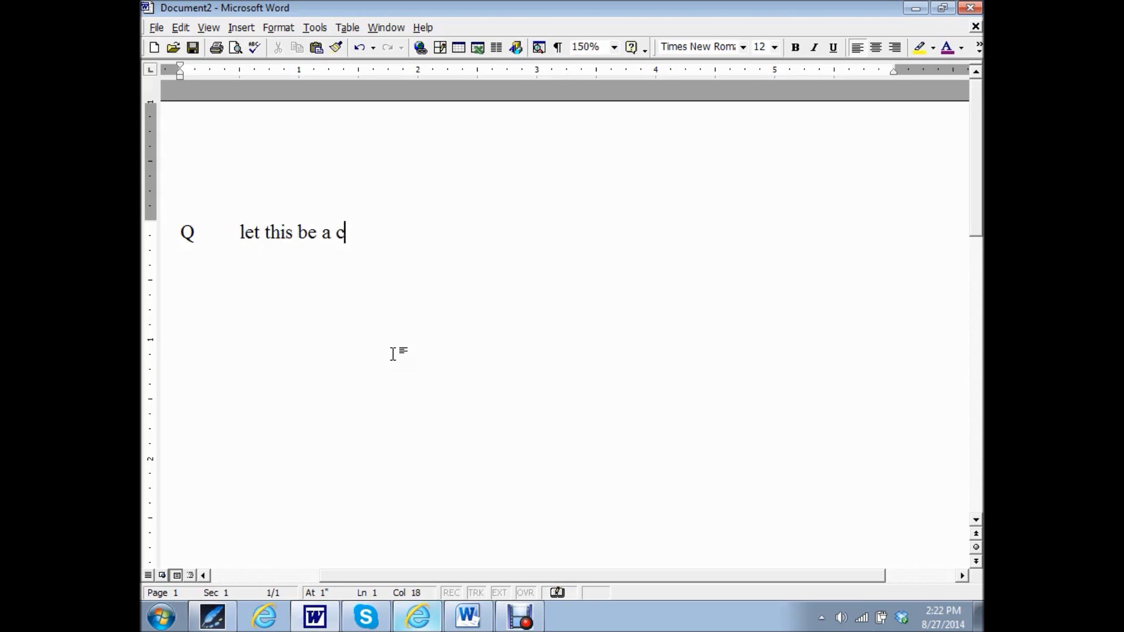
{"action": "type", "text": "apital letter."}
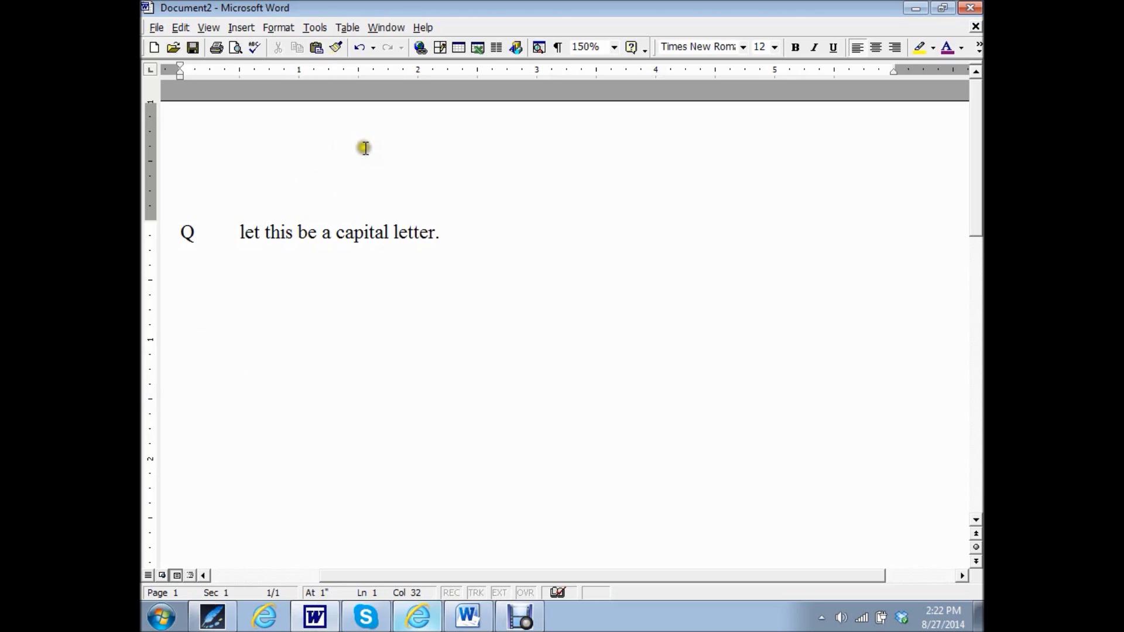
{"action": "key", "text": "Return"}
{"action": "key", "text": "Return"}
Step: Insert a 2-column, 25-row table using Insert Table from the Tables and Borders toolbar
{"action": "left_click", "coordinate": [444, 47]}
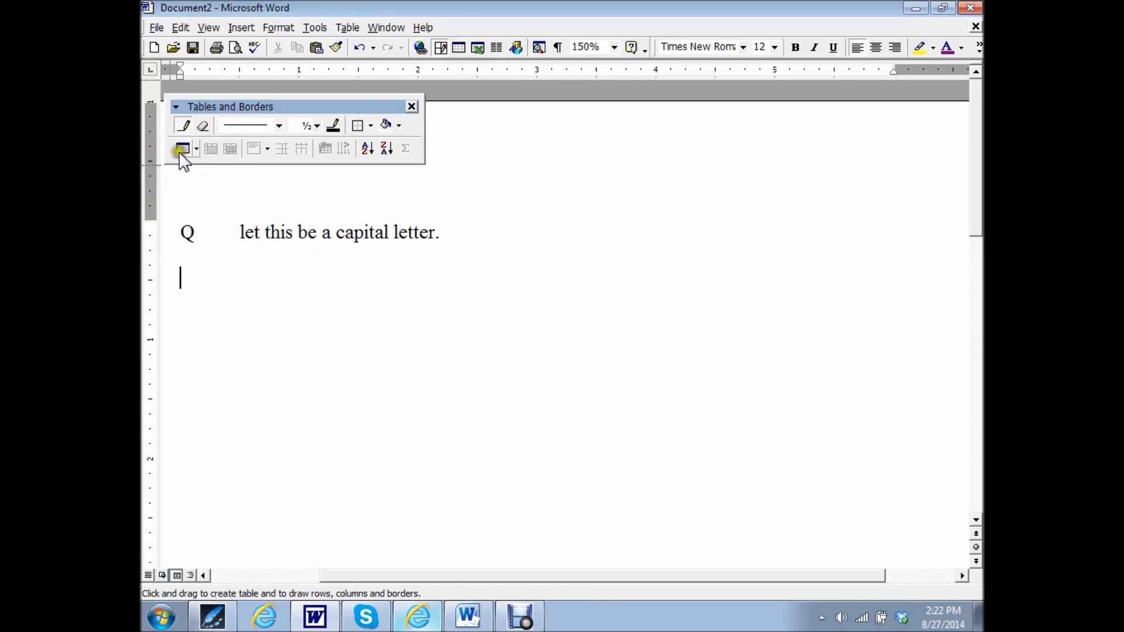
{"action": "left_click", "coordinate": [182, 149]}
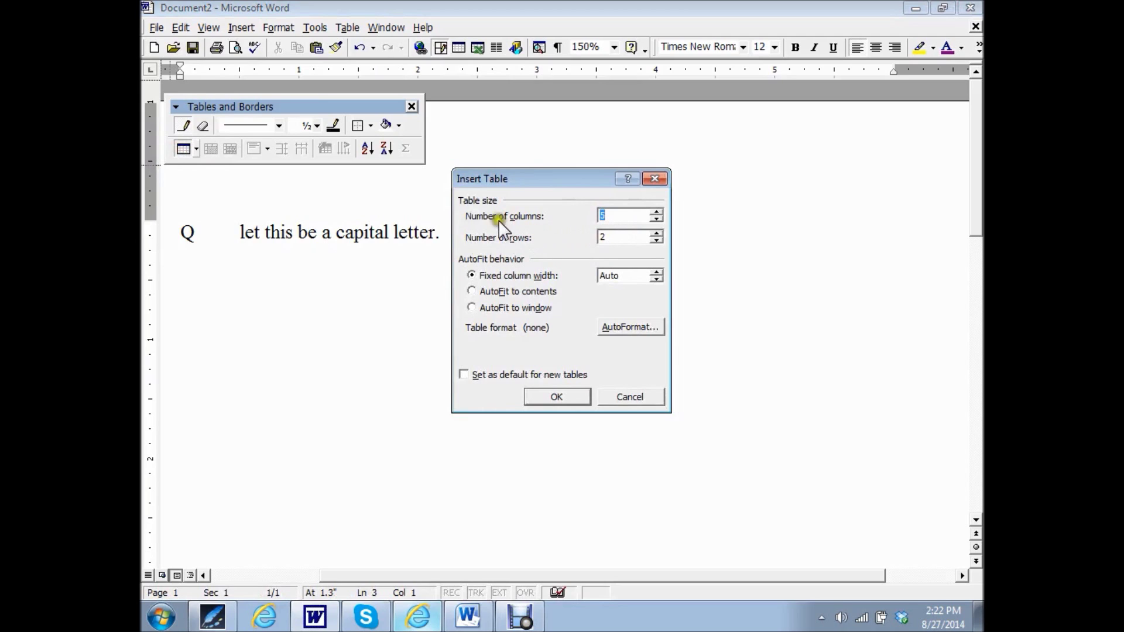
{"action": "left_click", "coordinate": [654, 219]}
{"action": "left_click", "coordinate": [653, 218]}
{"action": "left_click", "coordinate": [652, 219]}
{"action": "left_click", "coordinate": [652, 219]}
{"action": "left_click", "coordinate": [652, 212]}
{"action": "left_click", "coordinate": [653, 247]}
{"action": "left_click", "coordinate": [656, 233]}
{"action": "left_click", "coordinate": [655, 234]}
{"action": "left_click", "coordinate": [655, 234]}
{"action": "type", "text": "2"}
{"action": "left_click", "coordinate": [575, 401]}
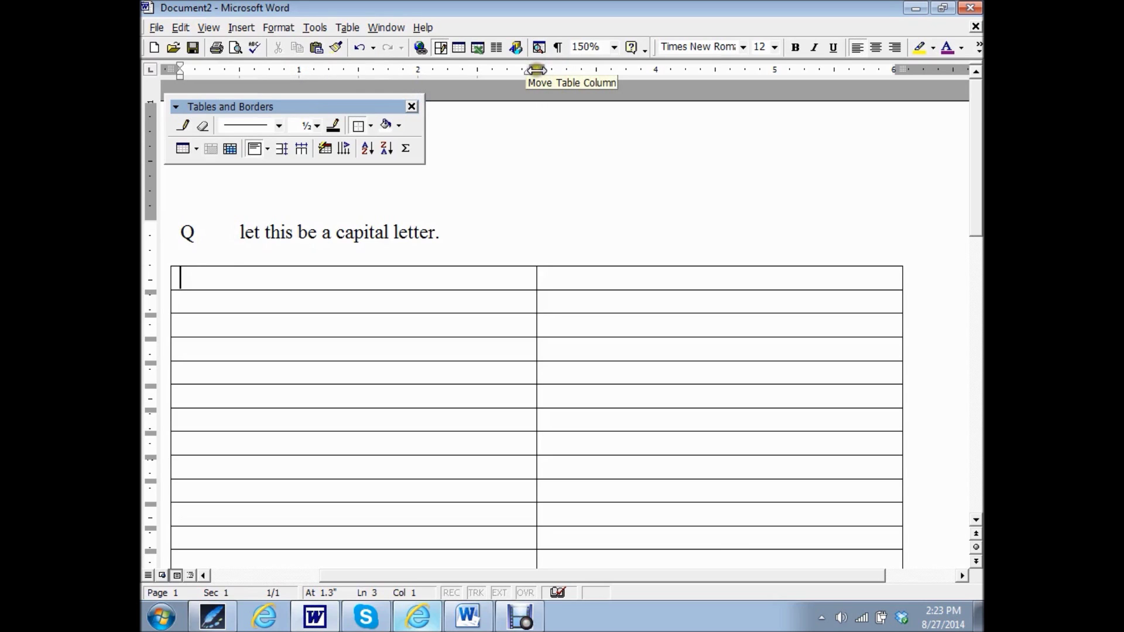
Step: Drag the column border left for a narrow label column, then widen column 2 to the right margin
{"action": "left_click_drag", "start_coordinate": [536, 71], "coordinate": [234, 85]}
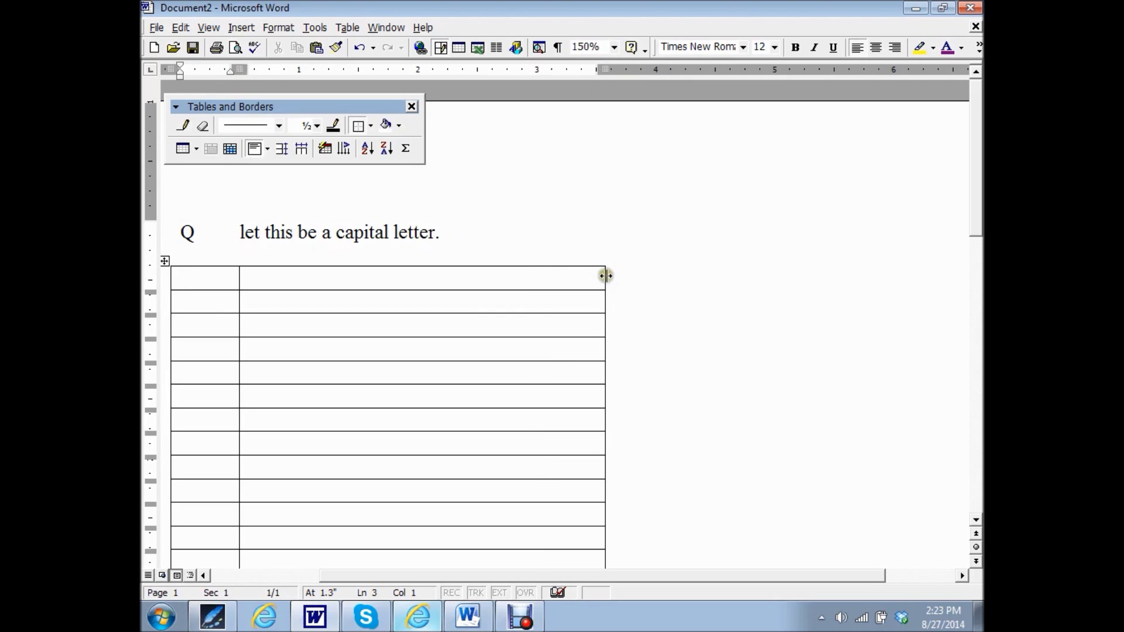
{"action": "left_click_drag", "start_coordinate": [605, 275], "coordinate": [889, 270]}
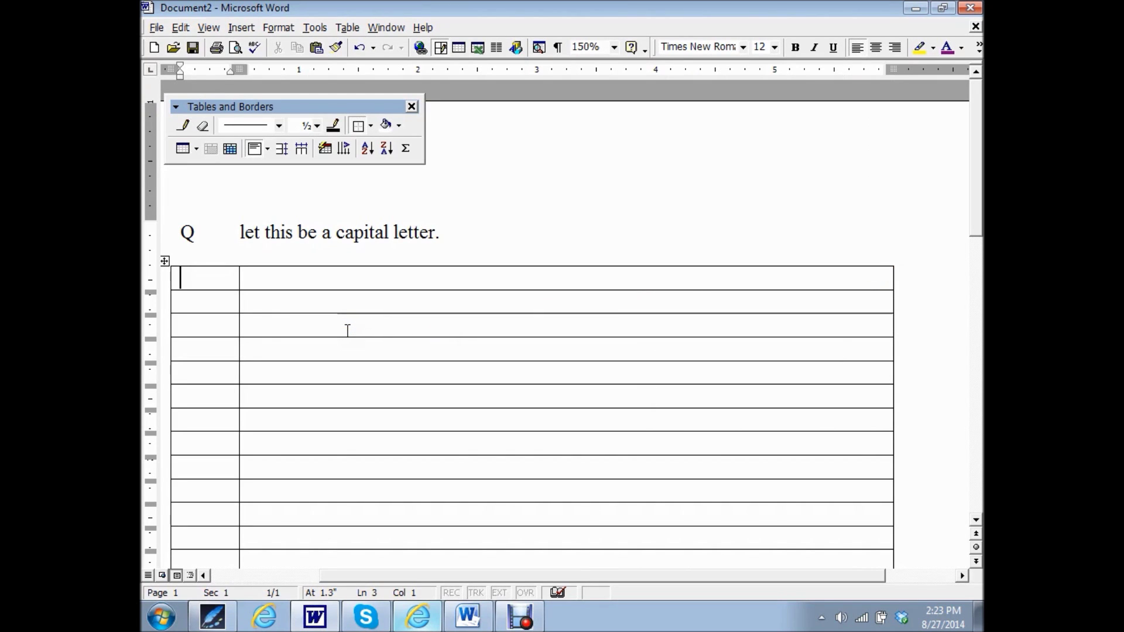
Step: Enter Q / 'Let this be a capital letter.' and A / 'this is working!!' in rows one and two
{"action": "type", "text": "Q"}
{"action": "key", "text": "Tab"}
{"action": "type", "text": "Let this be a c"}
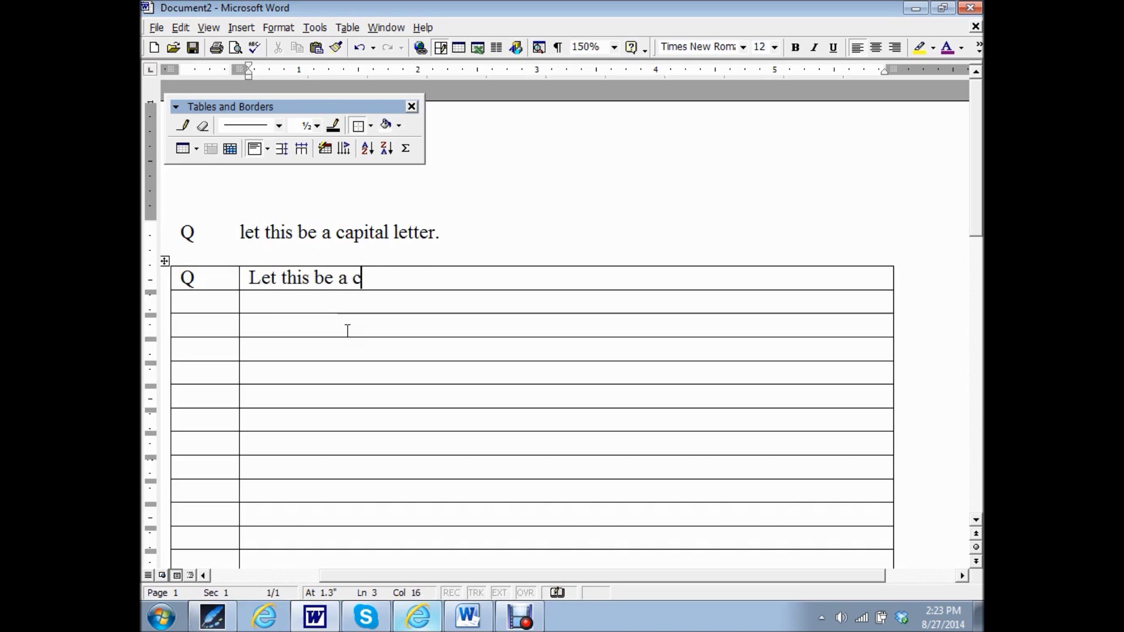
{"action": "type", "text": "apital letter."}
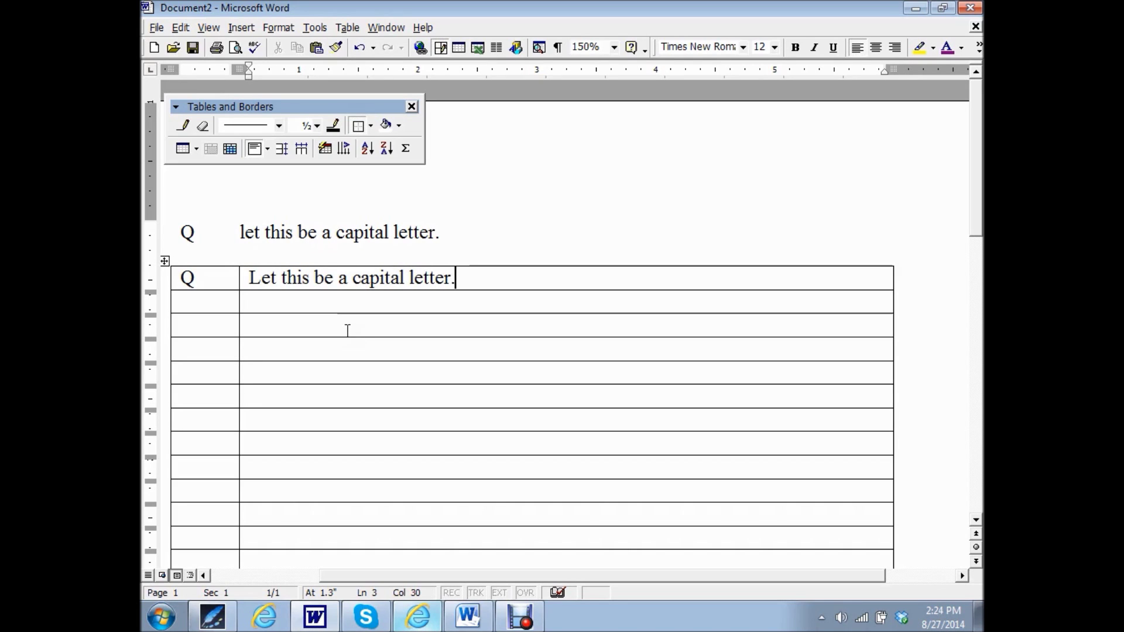
{"action": "key", "text": "Tab"}
{"action": "type", "text": "j"}
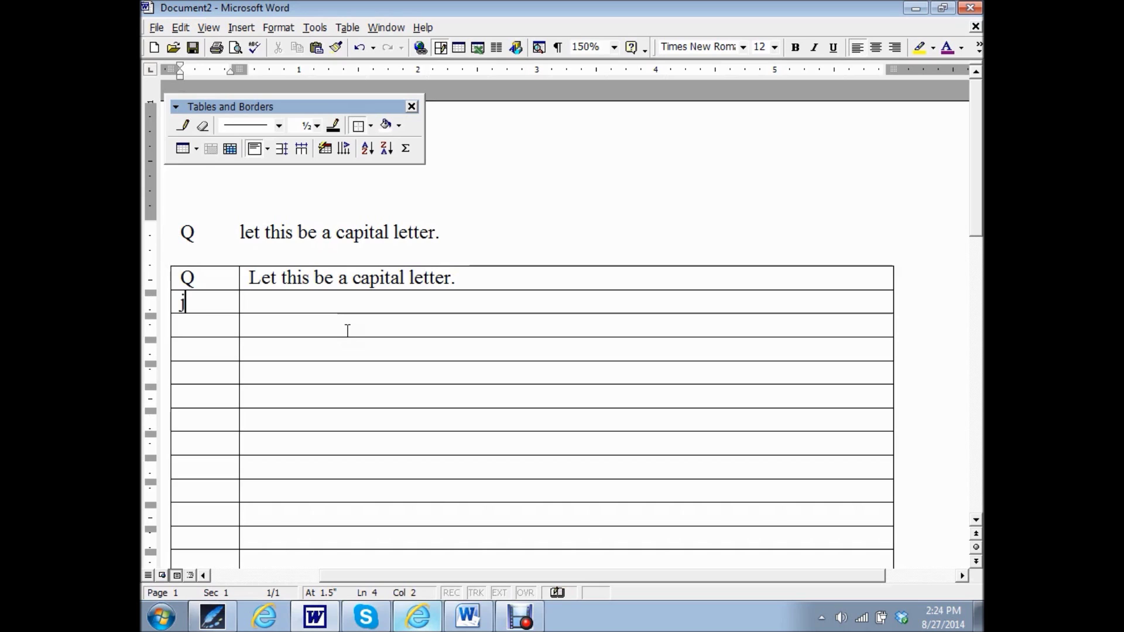
{"action": "key", "text": "BackSpace"}
{"action": "type", "text": "A"}
{"action": "key", "text": "Tab"}
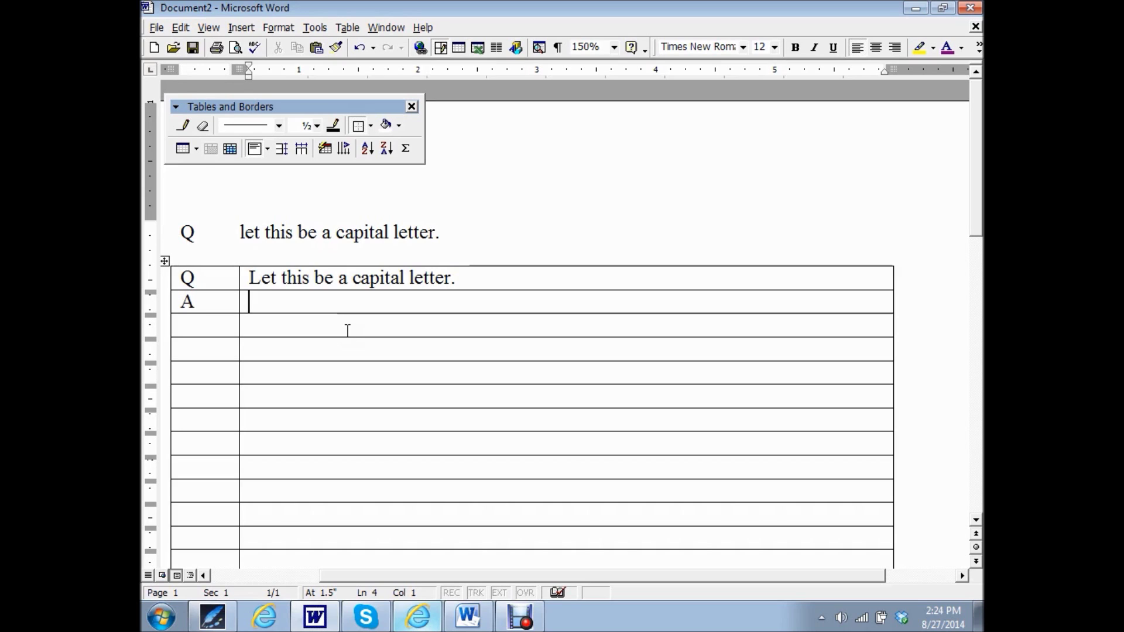
{"action": "type", "text": "this is working!!"}
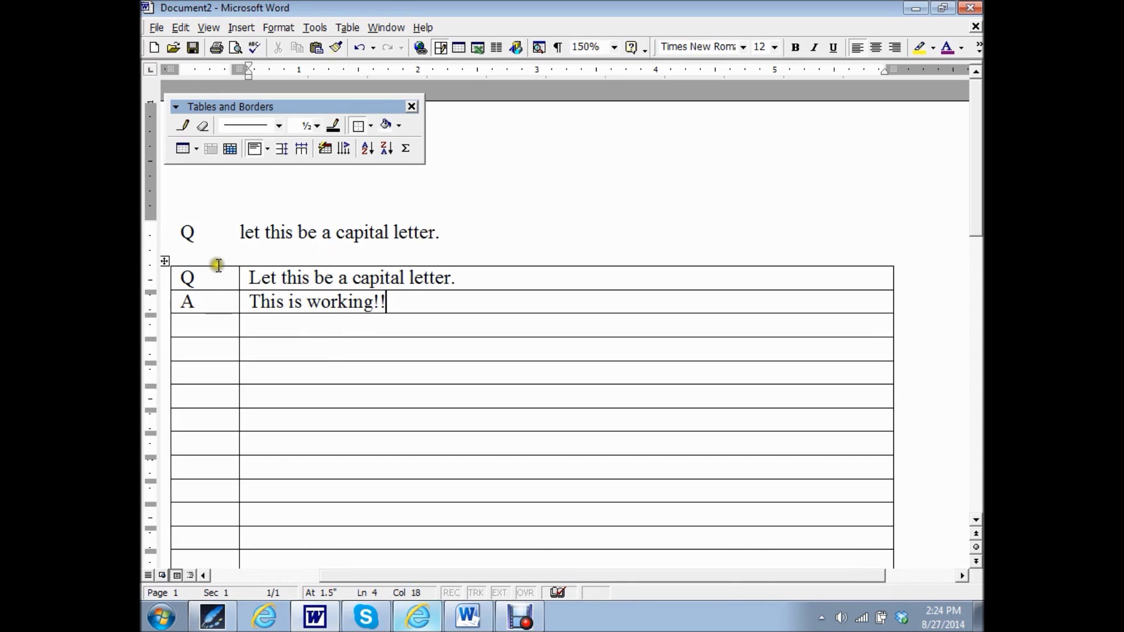
{"action": "key", "text": "ctrl+Home"}
{"action": "key", "text": "End"}
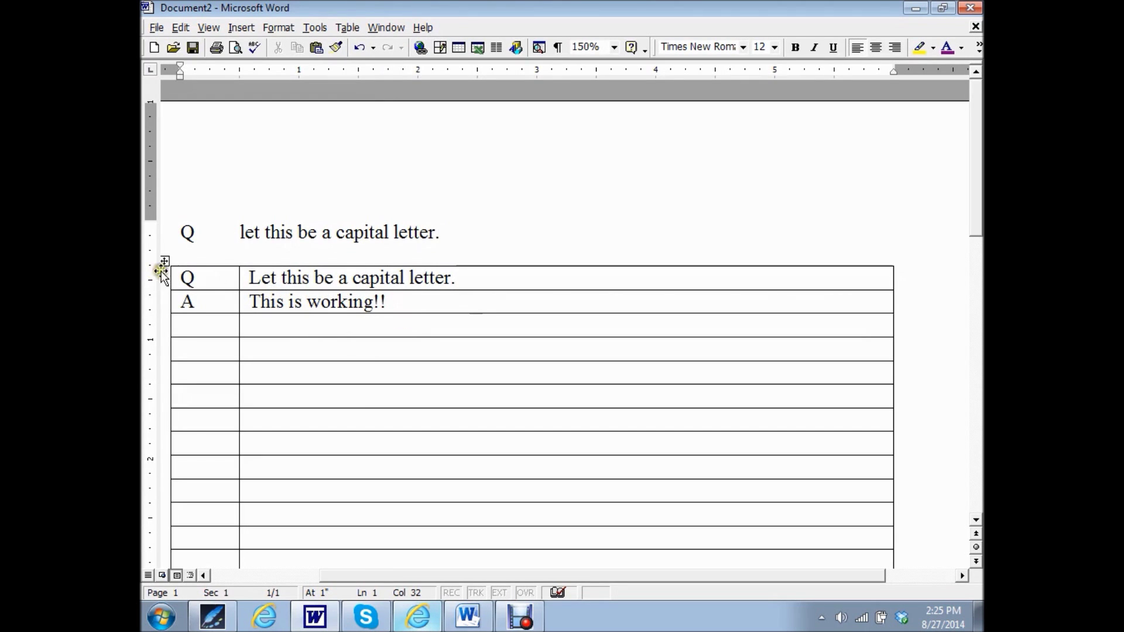
Step: Convert the Q and A table rows to tab-separated text, then switch to the Word Starter document
{"action": "left_click_drag", "start_coordinate": [173, 275], "coordinate": [238, 306]}
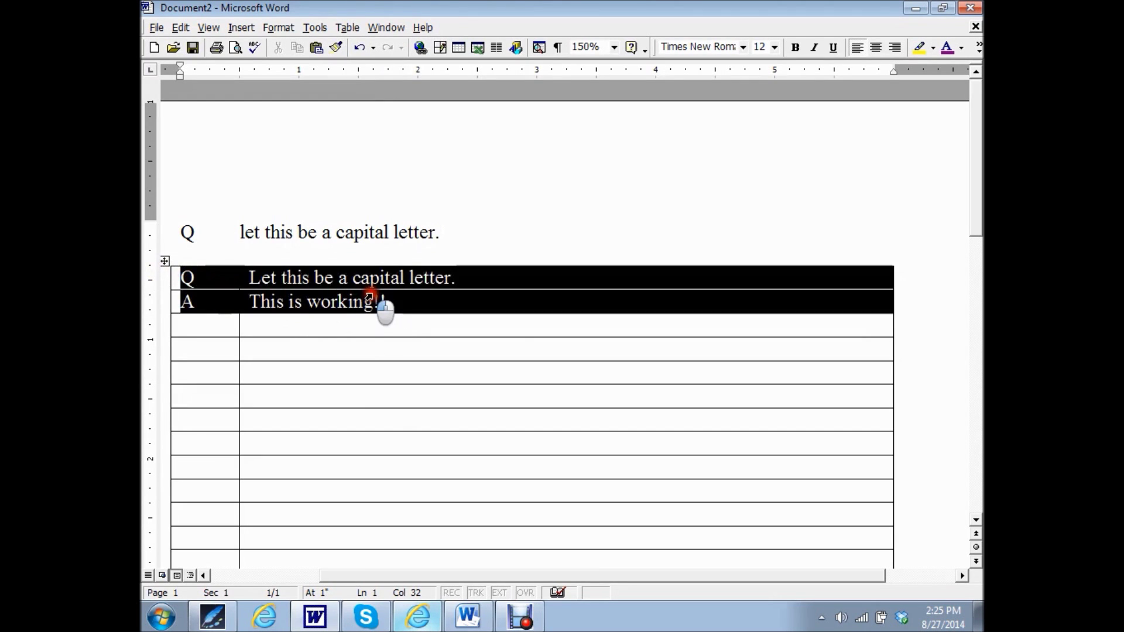
{"action": "left_click", "coordinate": [345, 29]}
{"action": "mouse_move", "coordinate": [359, 67]}
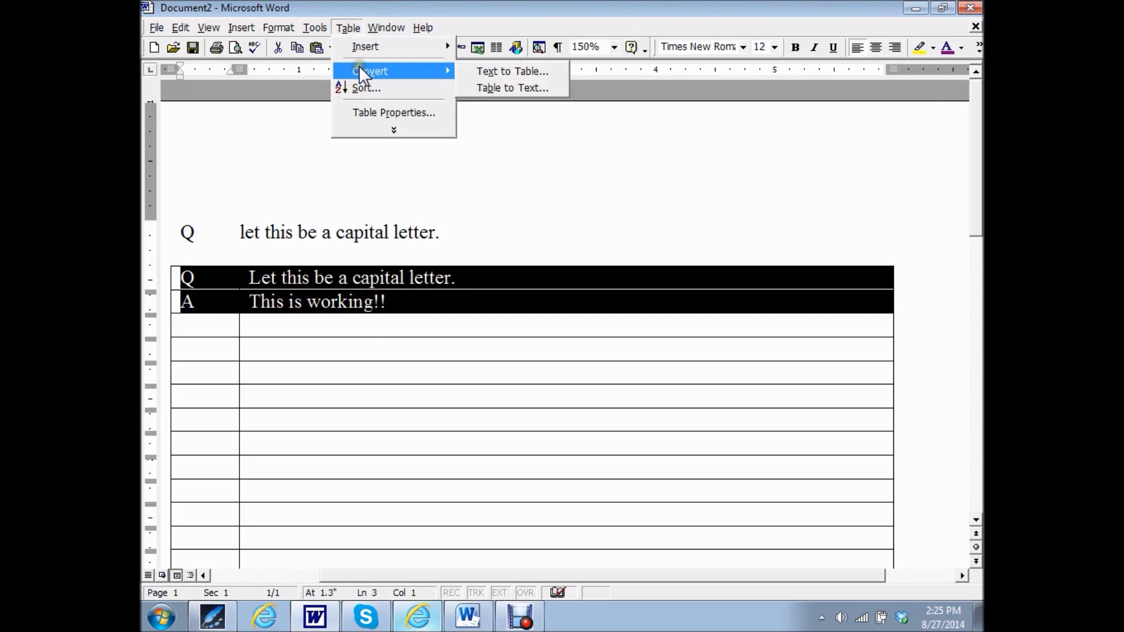
{"action": "left_click", "coordinate": [502, 93]}
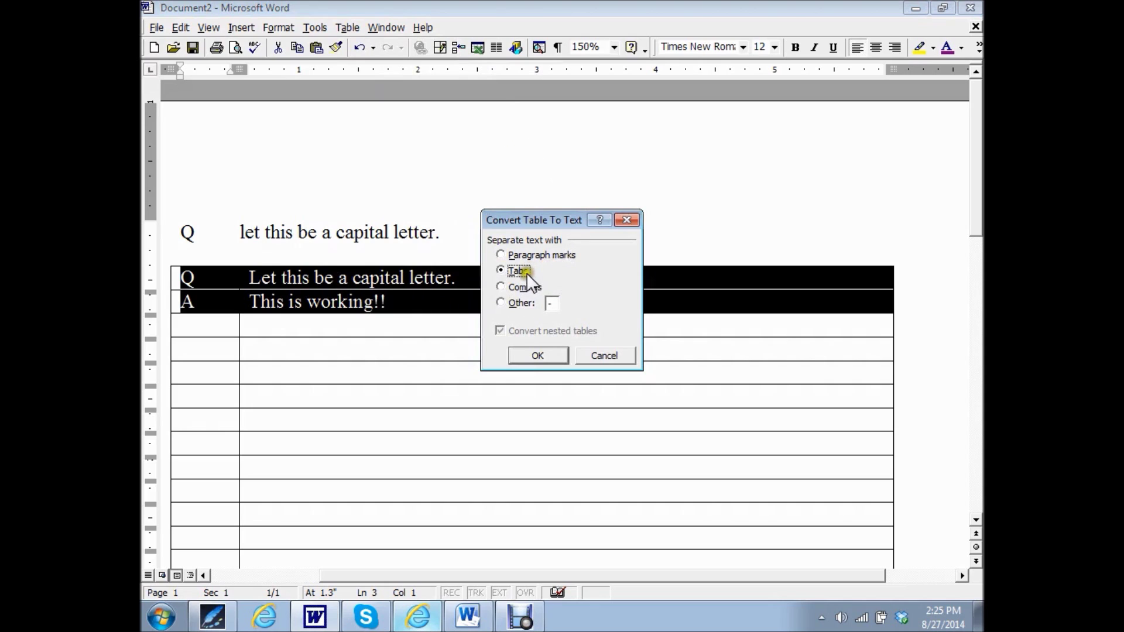
{"action": "left_click", "coordinate": [530, 353]}
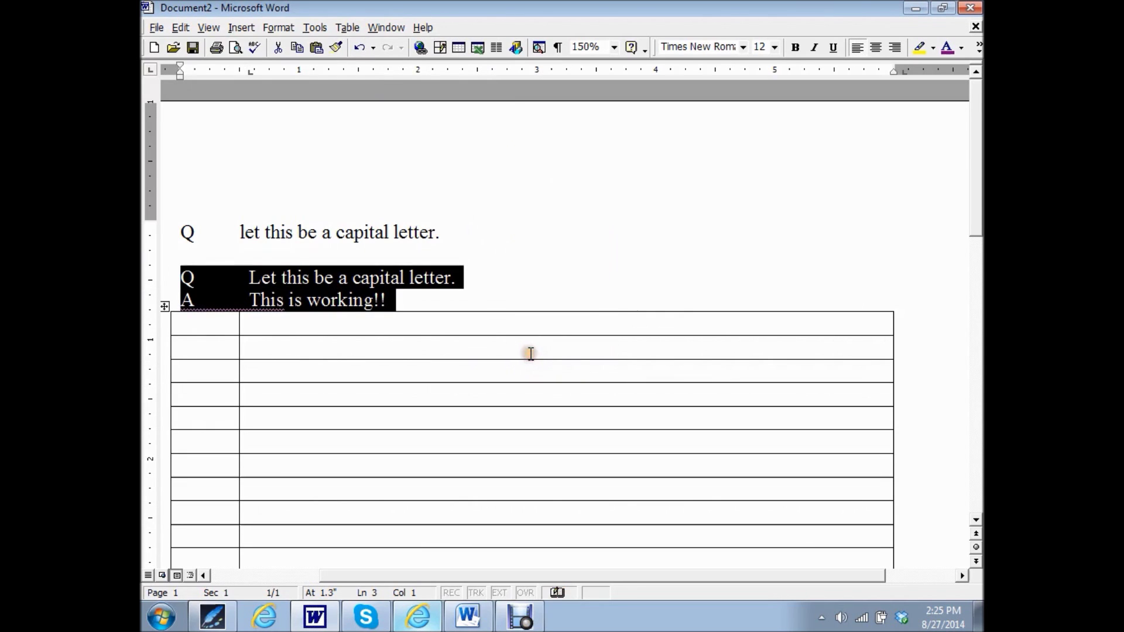
{"action": "left_click", "coordinate": [531, 253]}
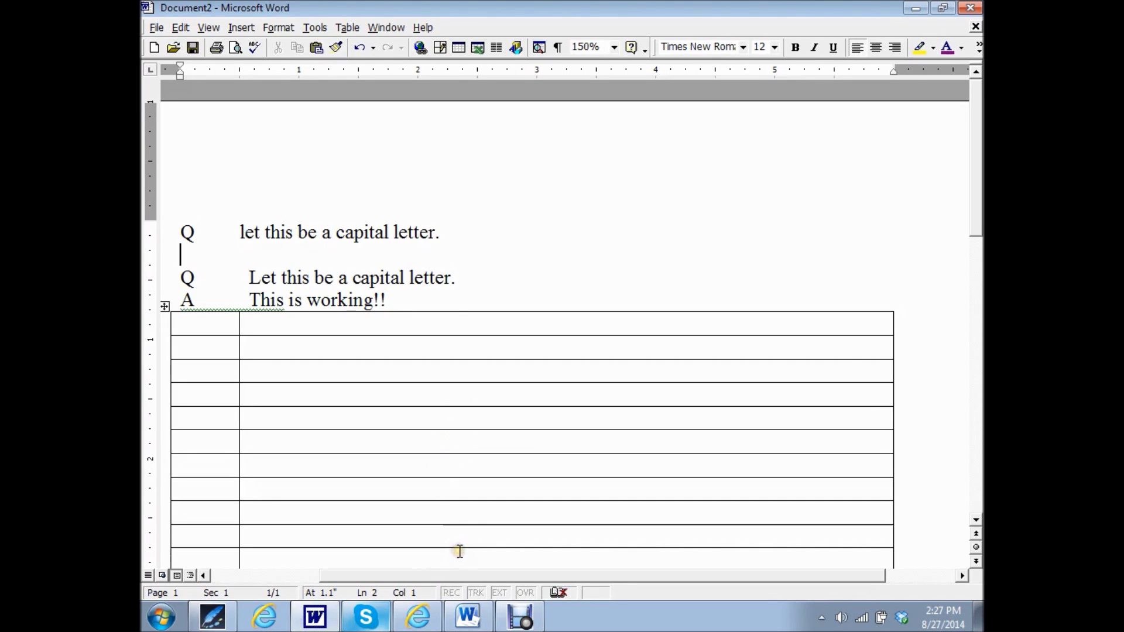
{"action": "left_click", "coordinate": [471, 619]}
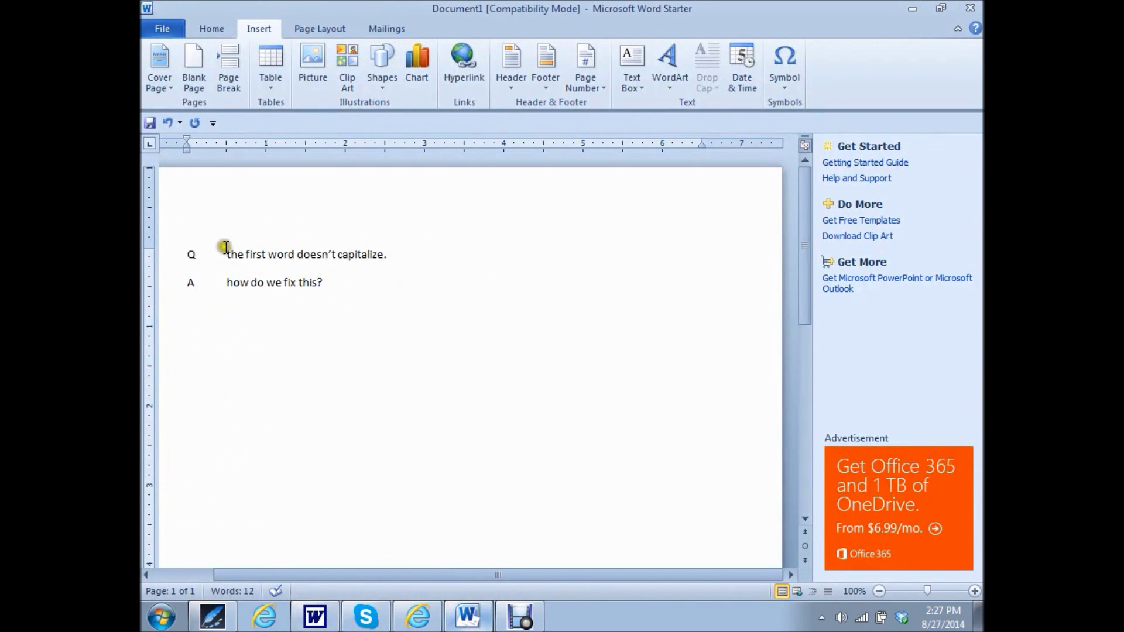
Step: Open the Table dropdown on Word Starter's Insert tab below the Q and A lines
{"action": "mouse_move", "coordinate": [195, 266]}
{"action": "left_click", "coordinate": [275, 88]}
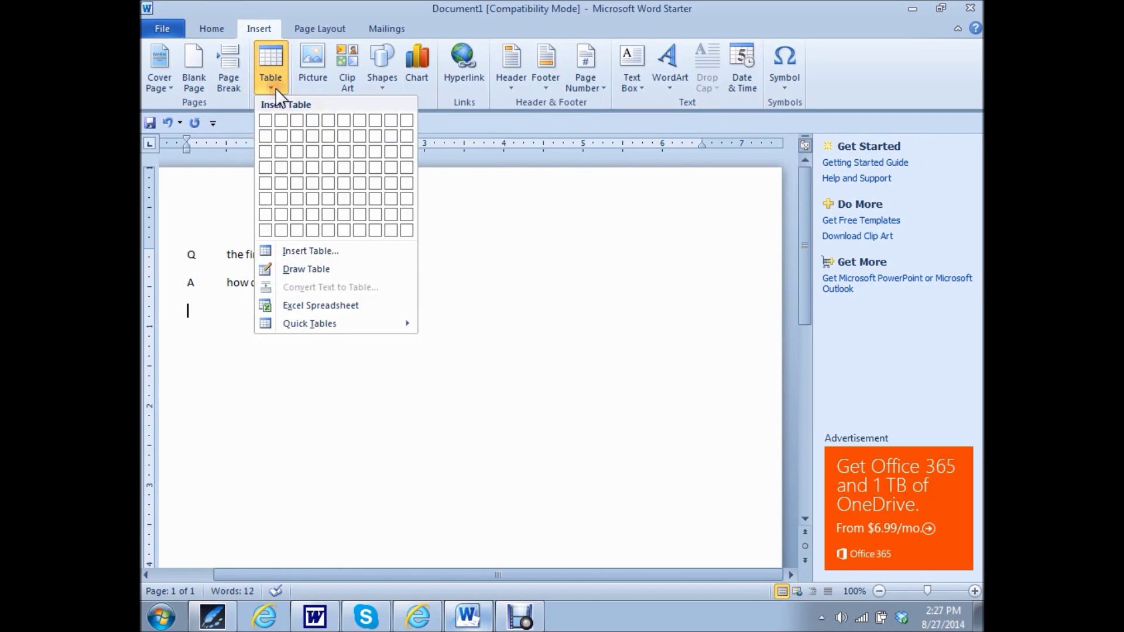
Step: Insert a table with 2 columns, 25 rows and fixed column width
{"action": "left_click", "coordinate": [351, 252]}
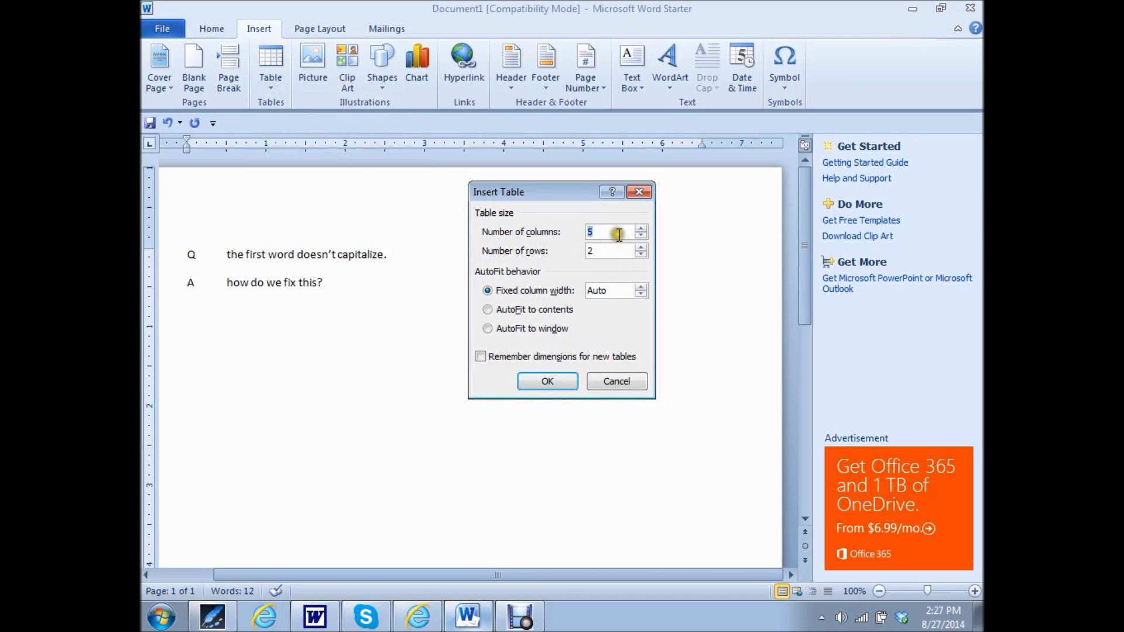
{"action": "left_click", "coordinate": [641, 234]}
{"action": "left_click", "coordinate": [642, 234]}
{"action": "left_click", "coordinate": [642, 235]}
{"action": "left_click", "coordinate": [639, 246]}
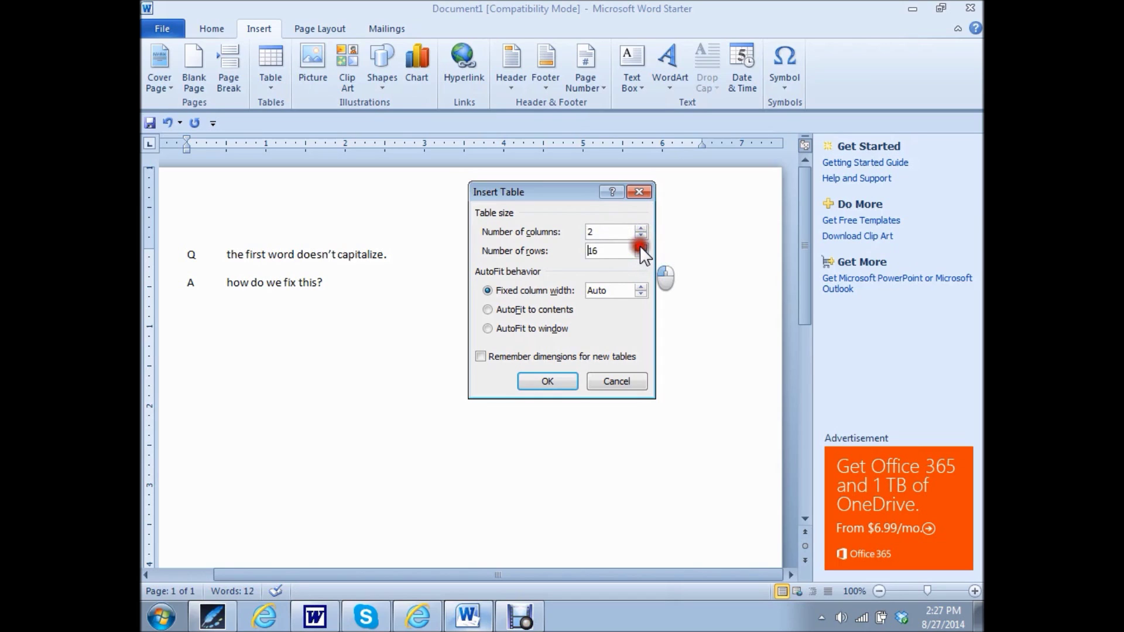
{"action": "left_click", "coordinate": [640, 255]}
{"action": "left_click", "coordinate": [641, 254]}
{"action": "left_click", "coordinate": [550, 292]}
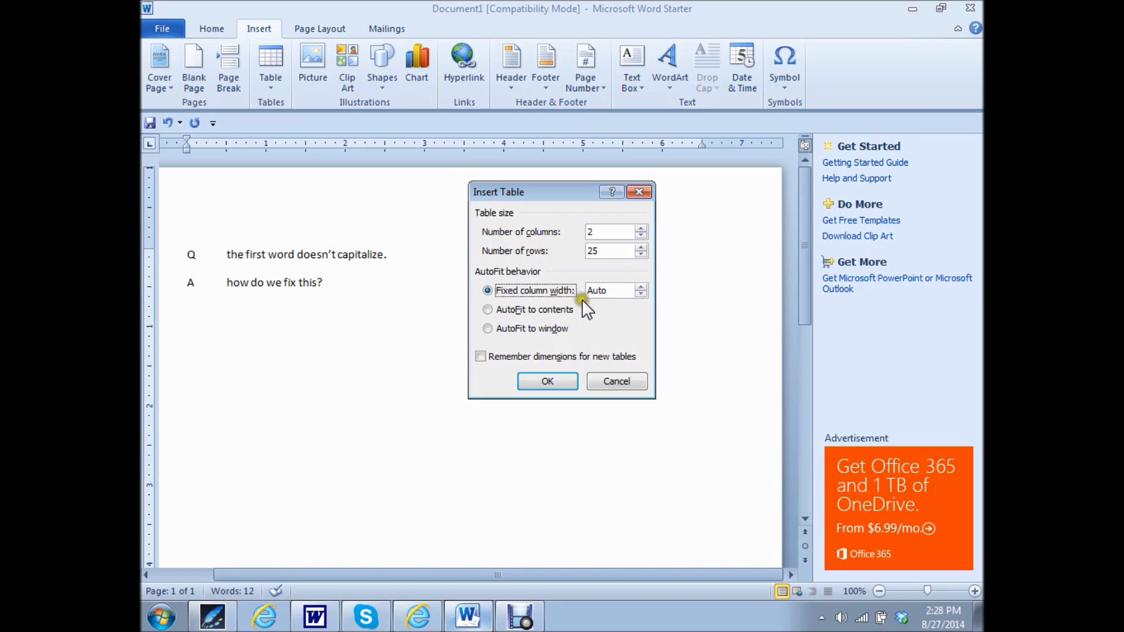
{"action": "left_click", "coordinate": [539, 381]}
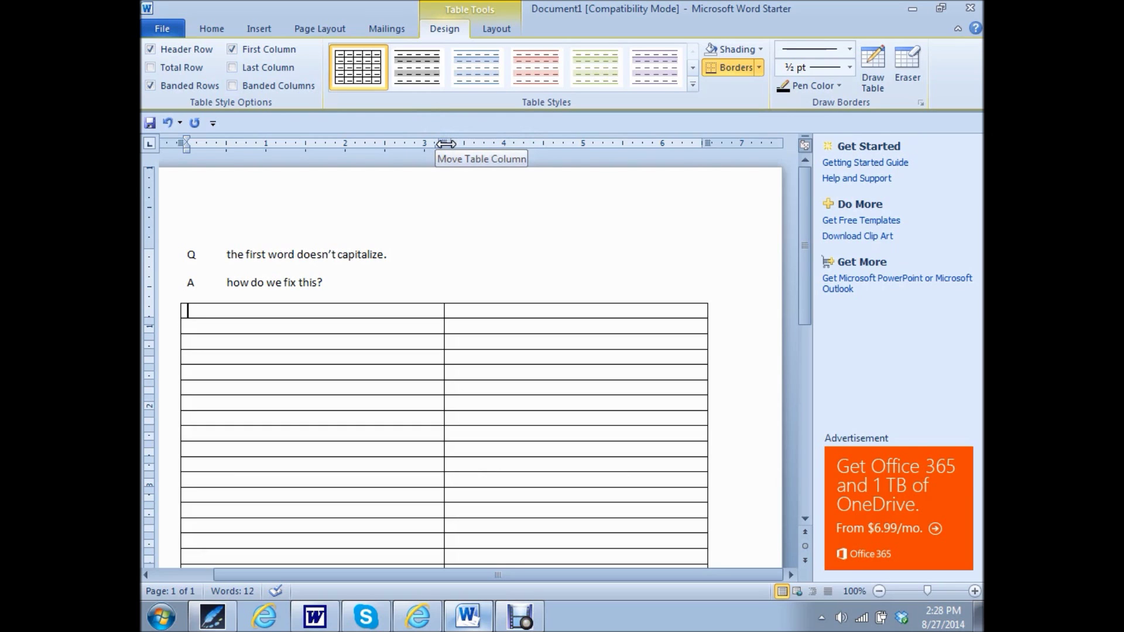
Step: Drag the ruler's column marker left, then drag the right border to widen column 2
{"action": "left_click_drag", "start_coordinate": [445, 144], "coordinate": [227, 166]}
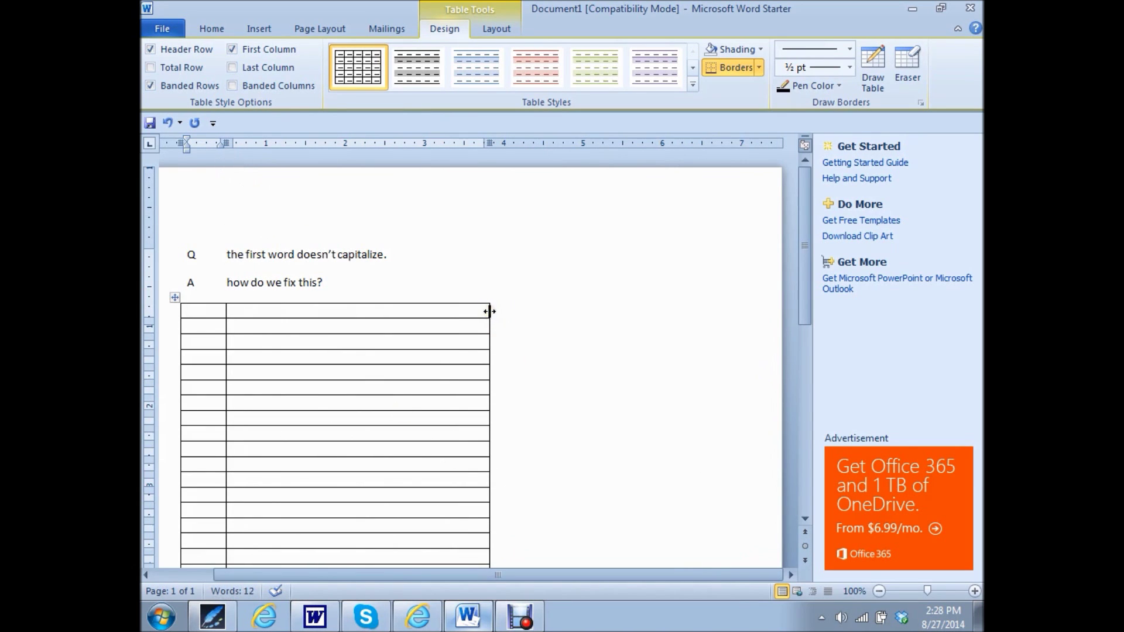
{"action": "mouse_move", "coordinate": [489, 311]}
{"action": "left_mouse_down"}
{"action": "mouse_move", "coordinate": [568, 328]}
{"action": "mouse_move", "coordinate": [693, 329]}
{"action": "mouse_move", "coordinate": [662, 332]}
{"action": "left_mouse_up"}
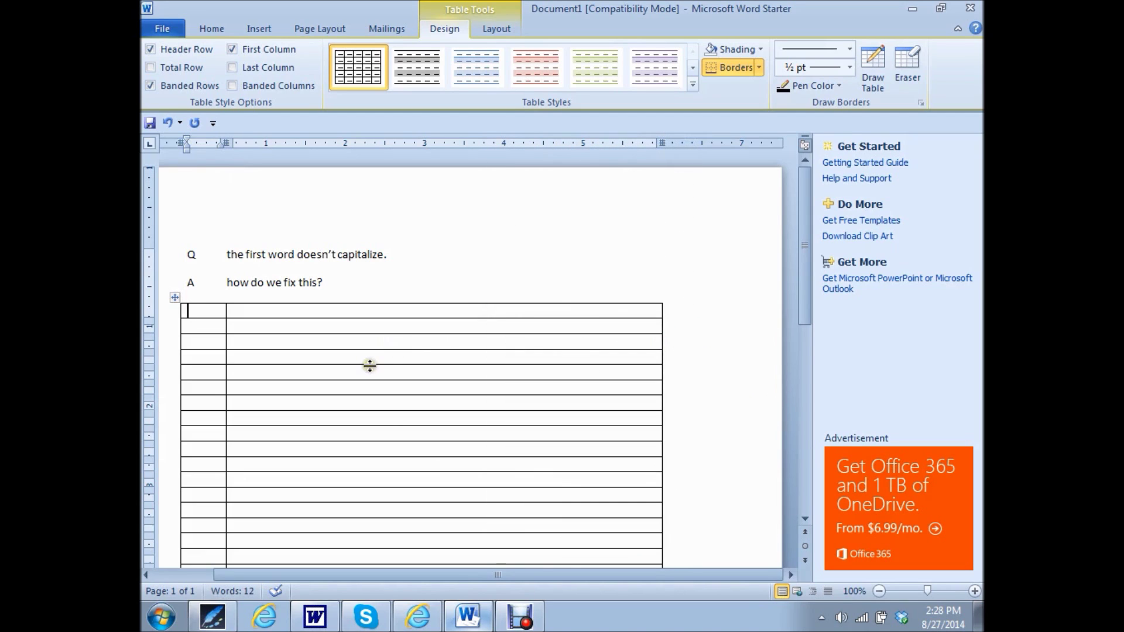
Step: Enter Q / 'The first word capitalizes!' and A / 'And it's working!' in rows one and two
{"action": "type", "text": "Q"}
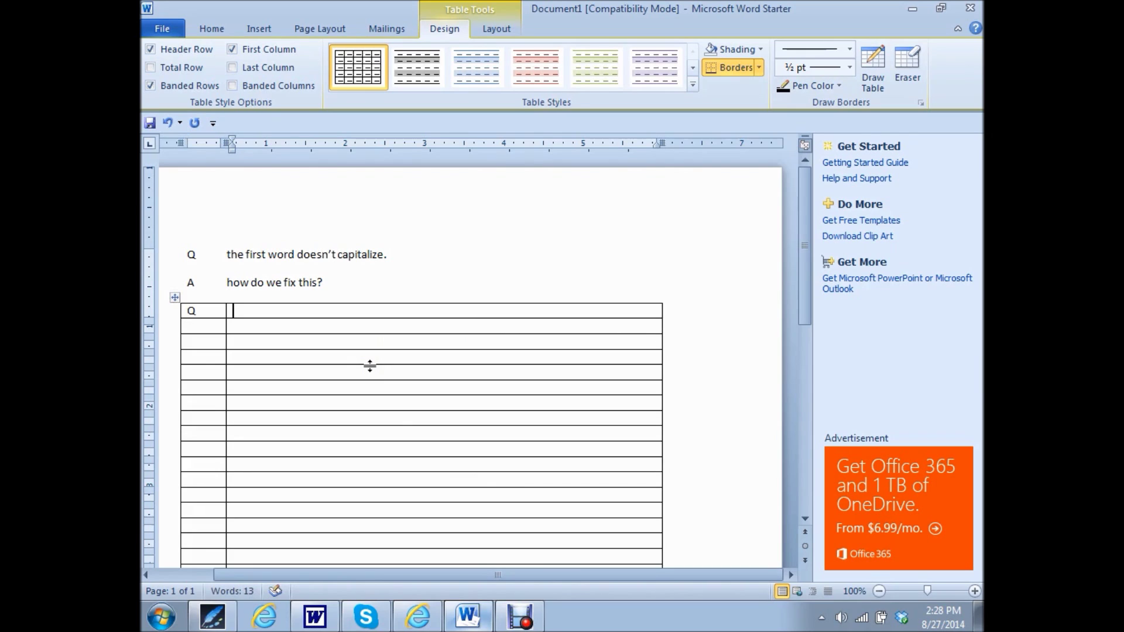
{"action": "key", "text": "Tab"}
{"action": "type", "text": "The first wor"}
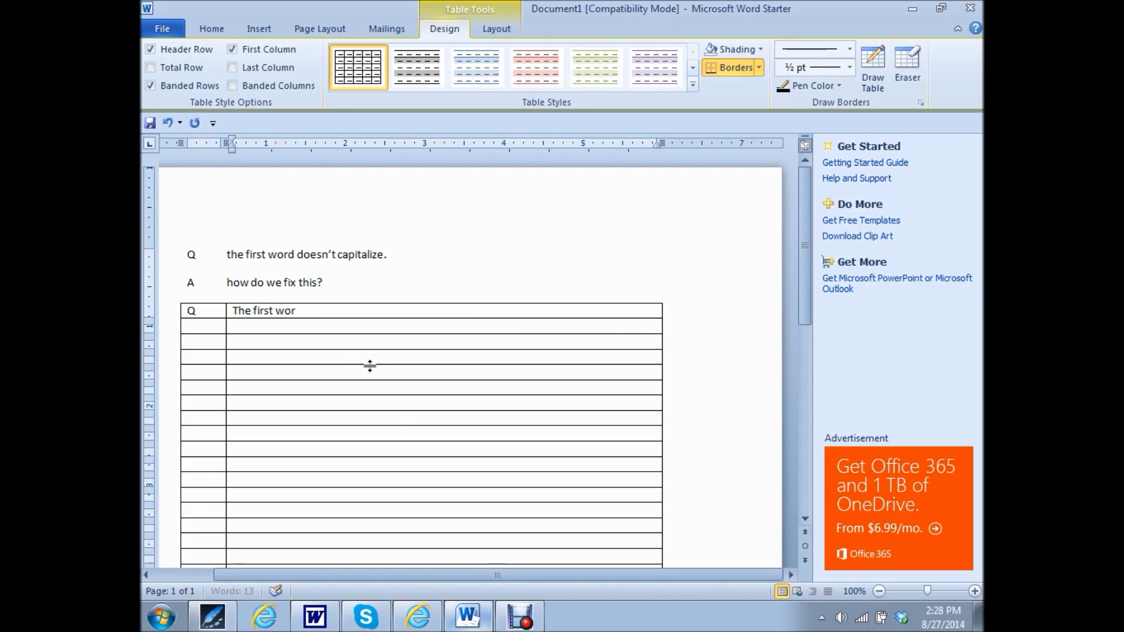
{"action": "type", "text": "d capitalizes!"}
{"action": "key", "text": "Return"}
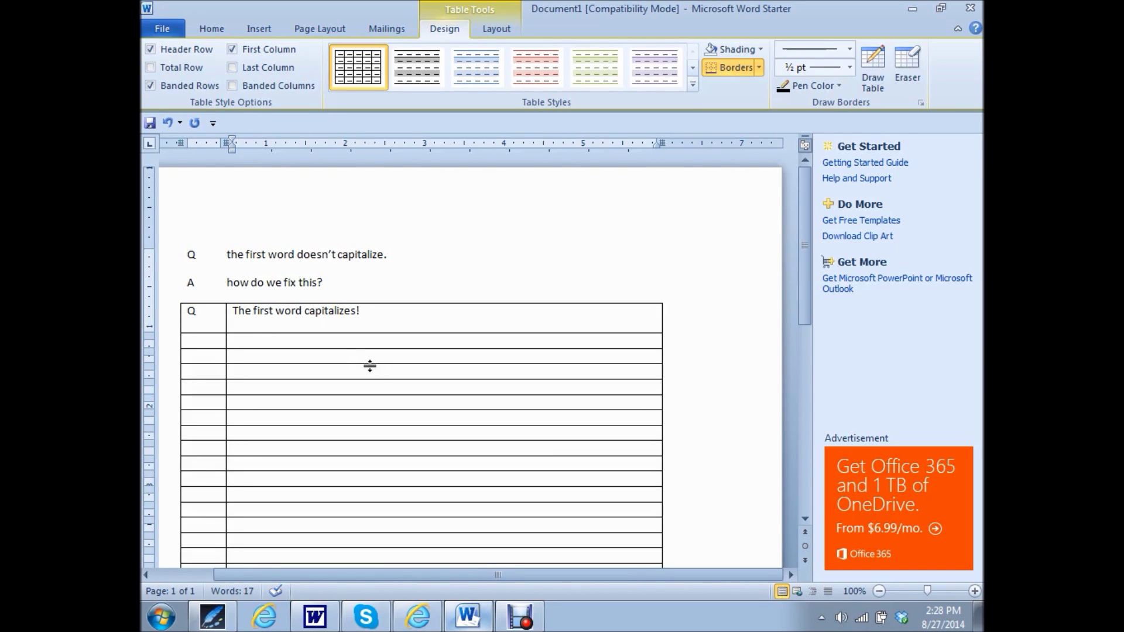
{"action": "key", "text": "BackSpace"}
{"action": "key", "text": "Tab"}
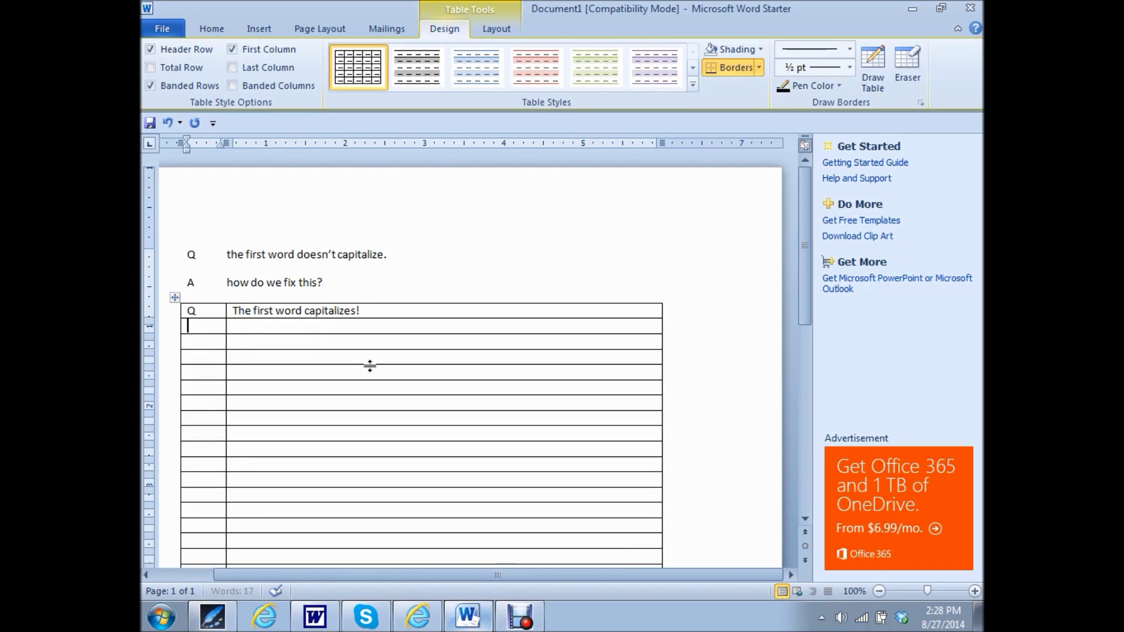
{"action": "type", "text": "A"}
{"action": "key", "text": "Tab"}
{"action": "type", "text": "And it's work"}
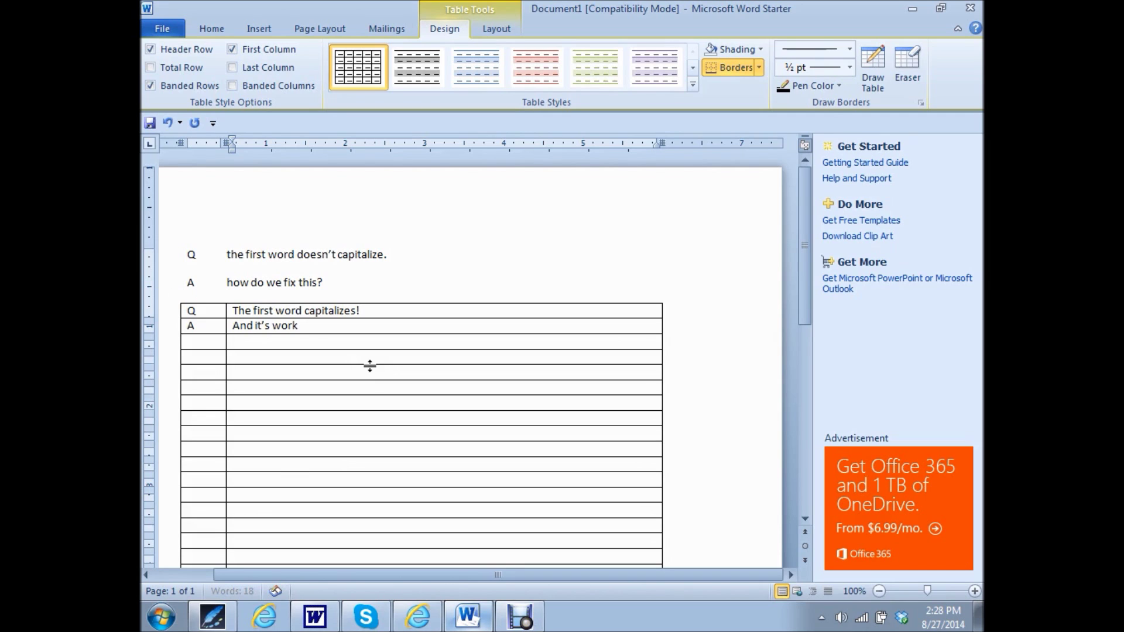
{"action": "type", "text": "ing!"}
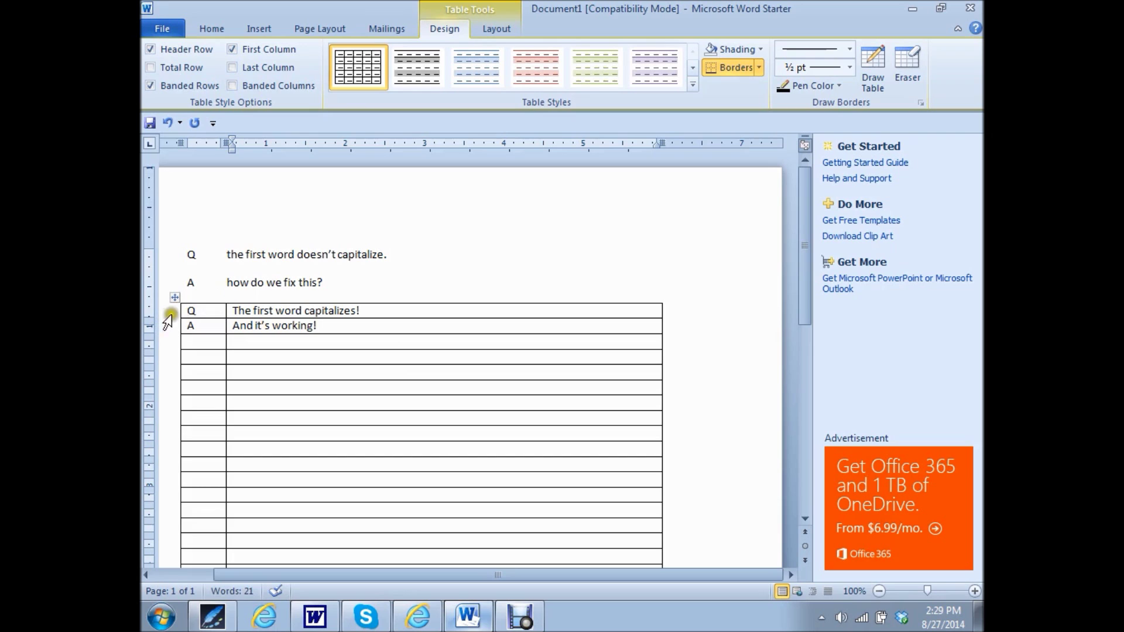
Step: Convert the two Q and A rows to text using Convert to Text with tabs as separator
{"action": "left_click_drag", "start_coordinate": [185, 309], "coordinate": [371, 326]}
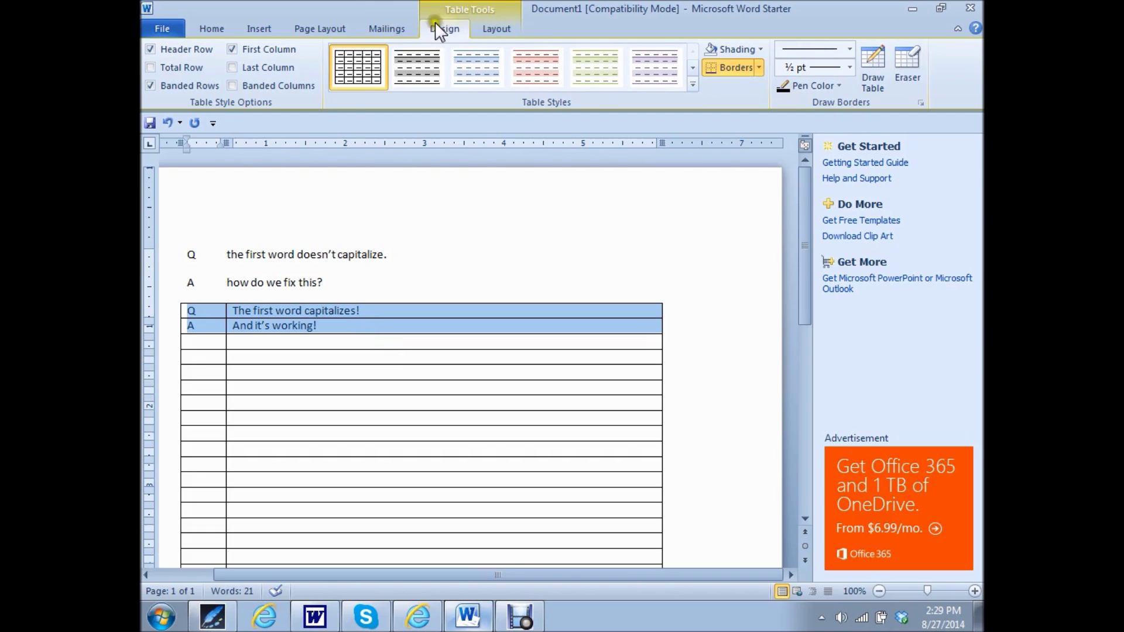
{"action": "left_click", "coordinate": [492, 27]}
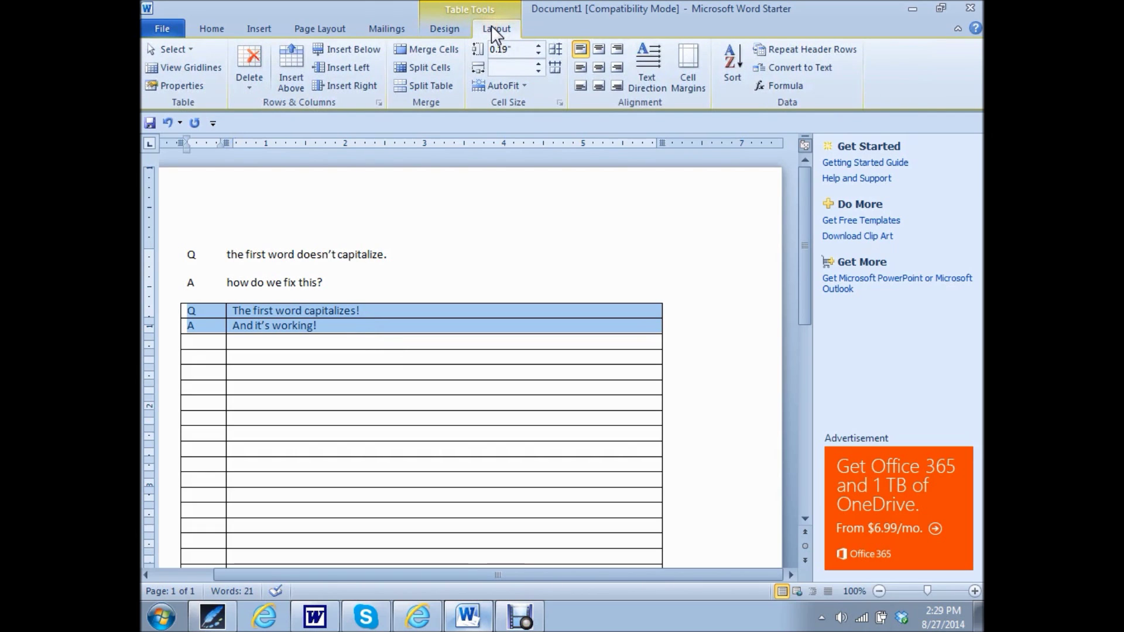
{"action": "left_click", "coordinate": [809, 68]}
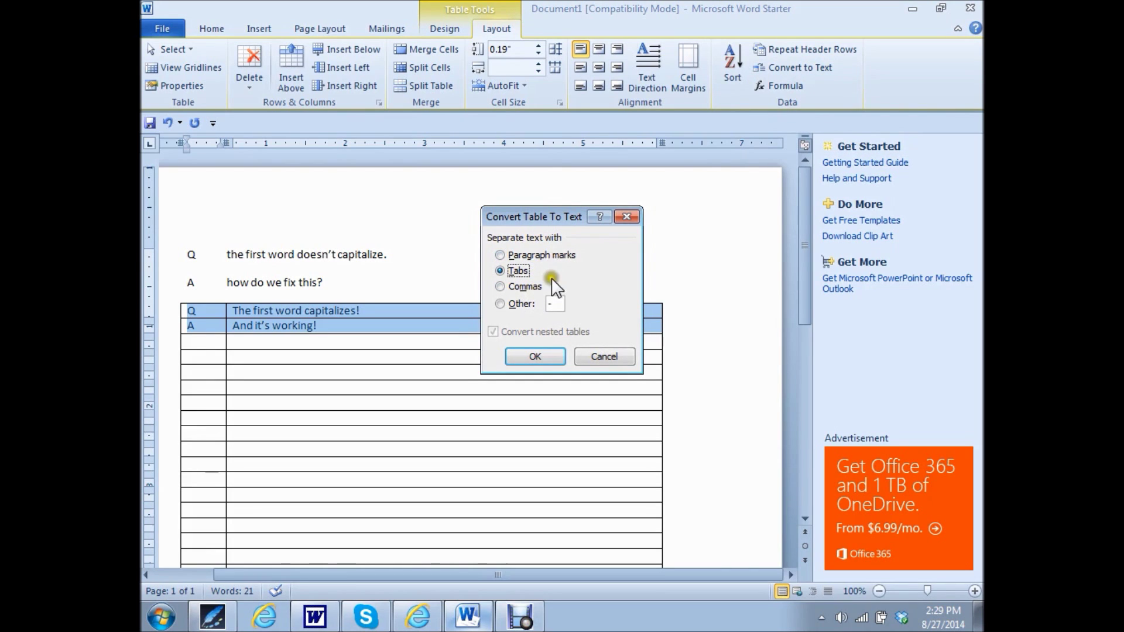
{"action": "left_click", "coordinate": [539, 354]}
{"action": "left_click", "coordinate": [465, 303]}
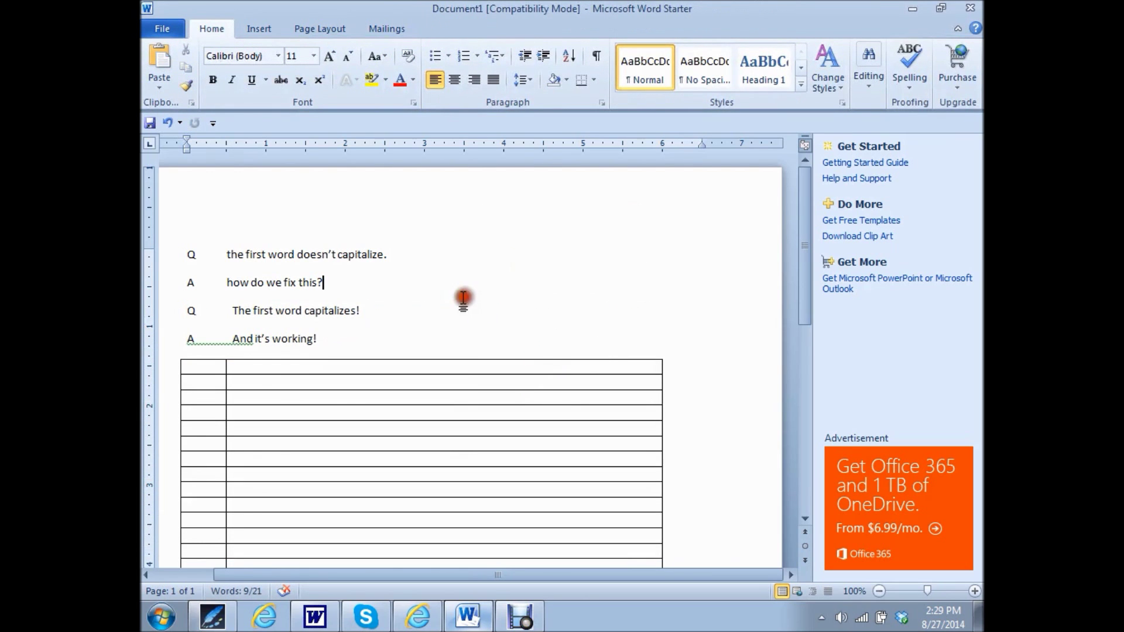